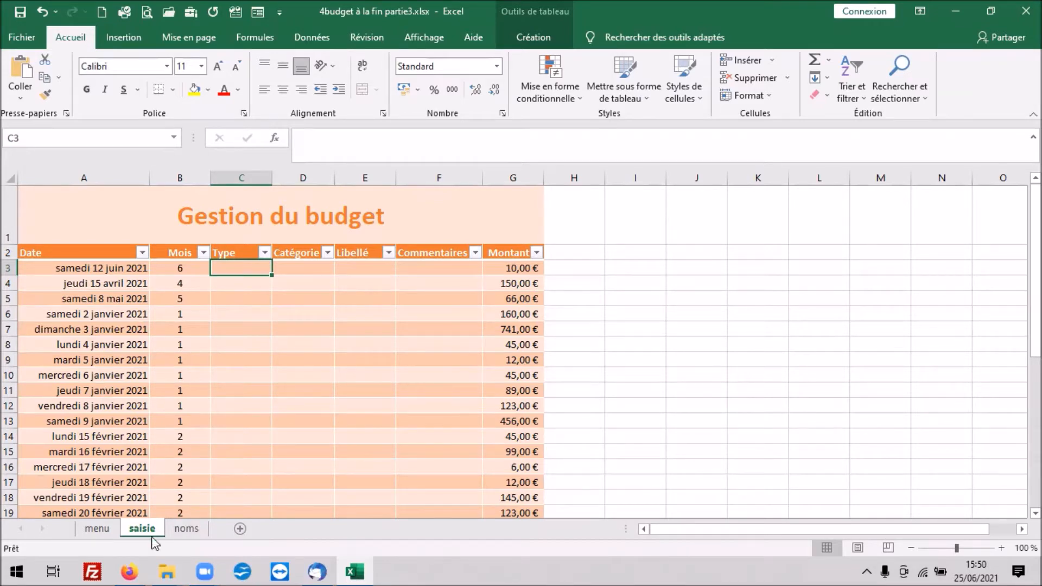
Examine the named ranges Type and Catégories on the noms sheet by selecting each one.
{"action": "left_click", "coordinate": [184, 529]}
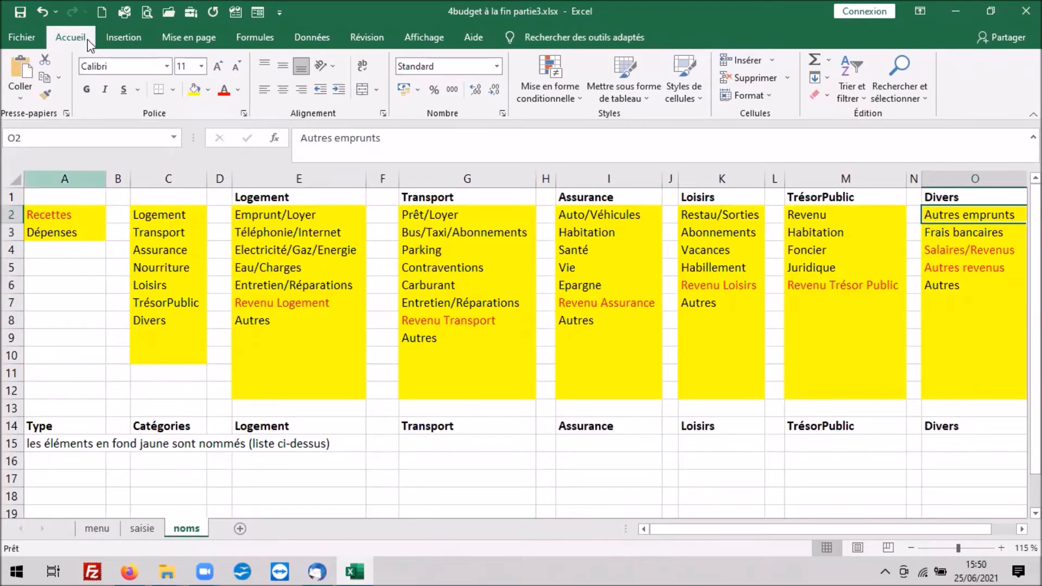
{"action": "left_click", "coordinate": [174, 137]}
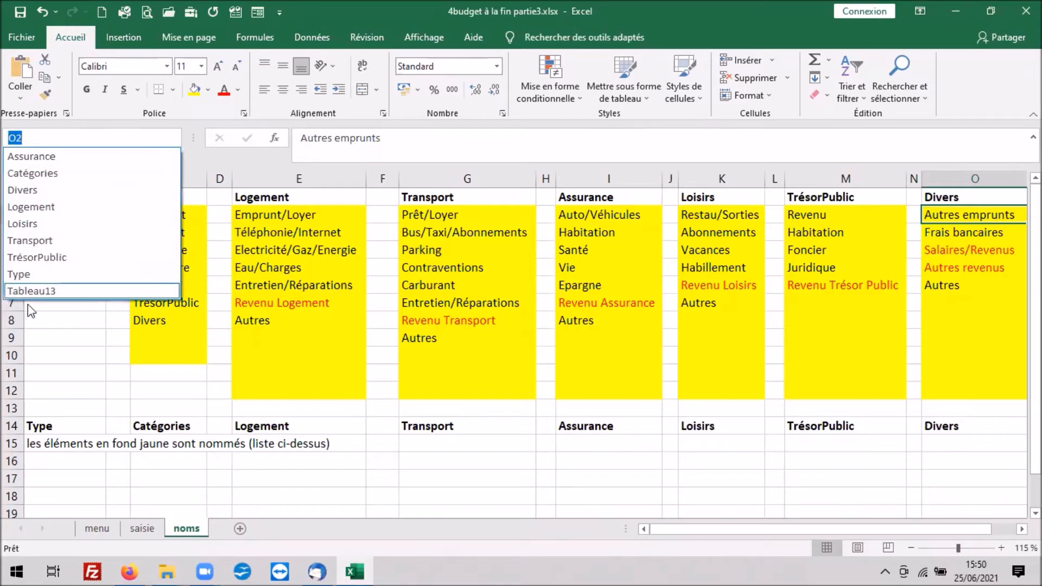
{"action": "left_click", "coordinate": [26, 275]}
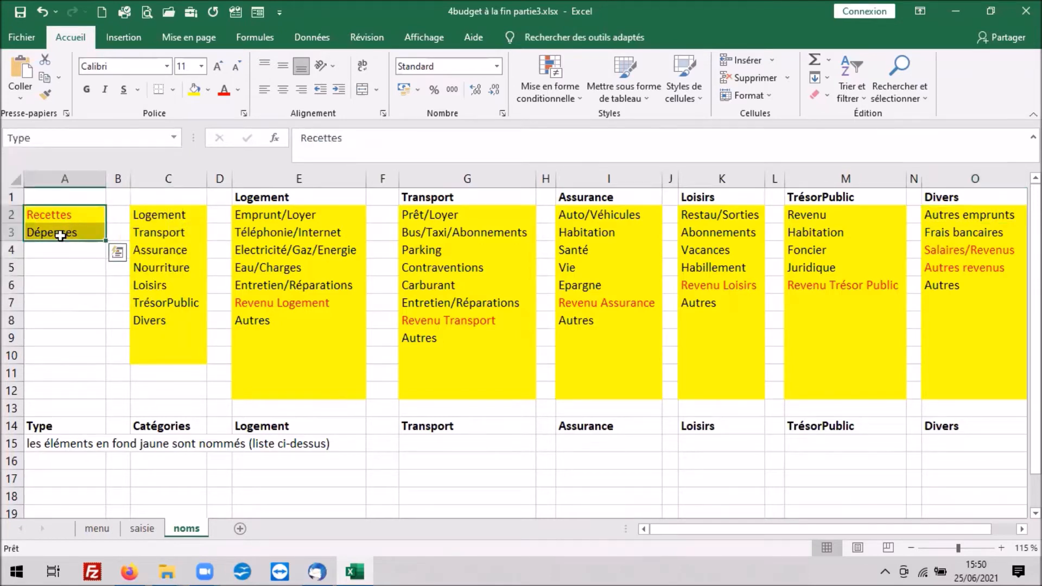
{"action": "left_click", "coordinate": [173, 138]}
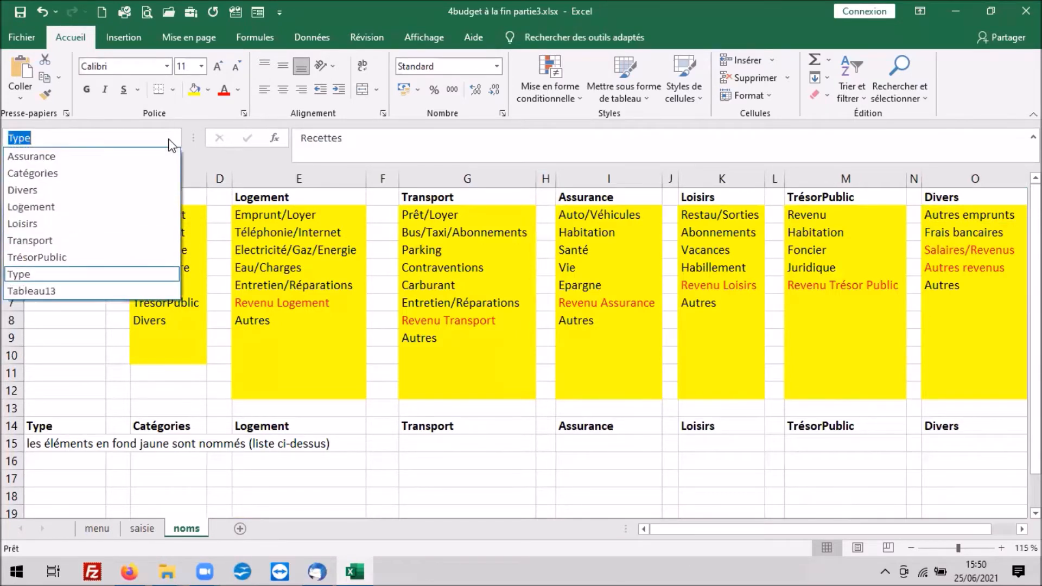
{"action": "left_click", "coordinate": [46, 171]}
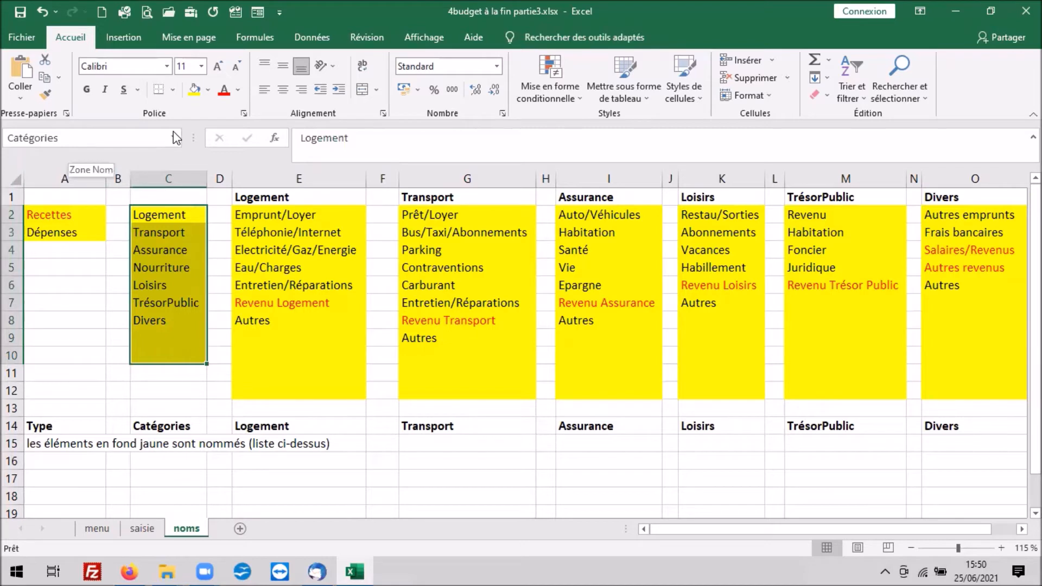
Examine the Logement, Transport and TrésorPublic named ranges on the noms sheet and compare them with the category entries.
{"action": "left_click", "coordinate": [269, 213]}
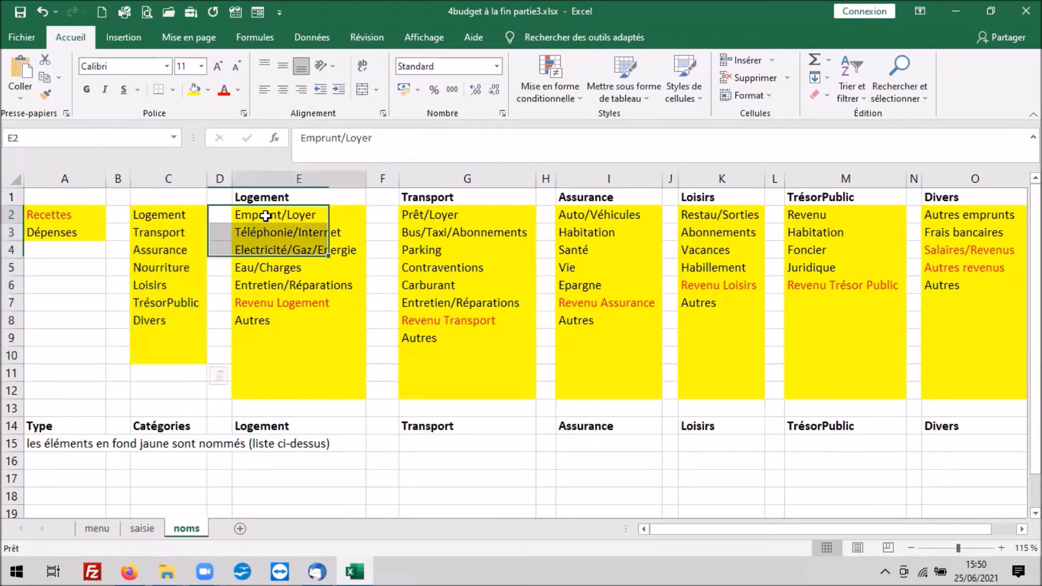
{"action": "left_click", "coordinate": [434, 216]}
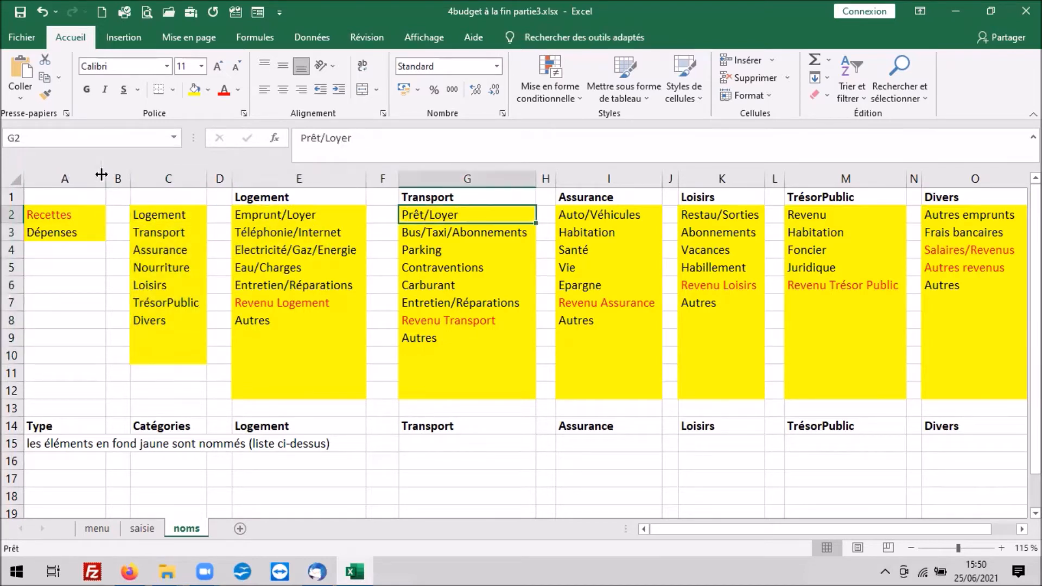
{"action": "left_click", "coordinate": [172, 138]}
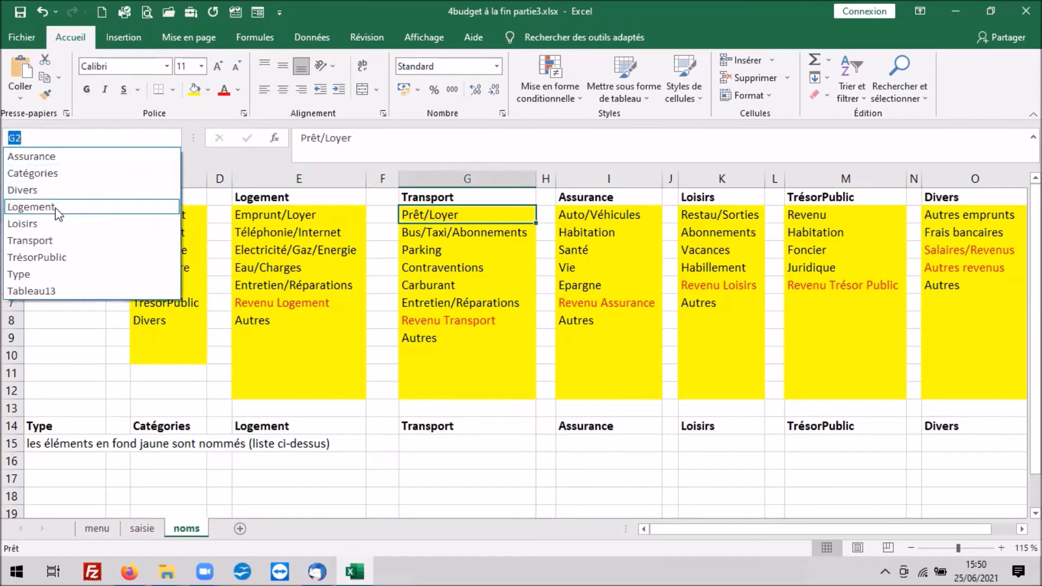
{"action": "left_click", "coordinate": [56, 209]}
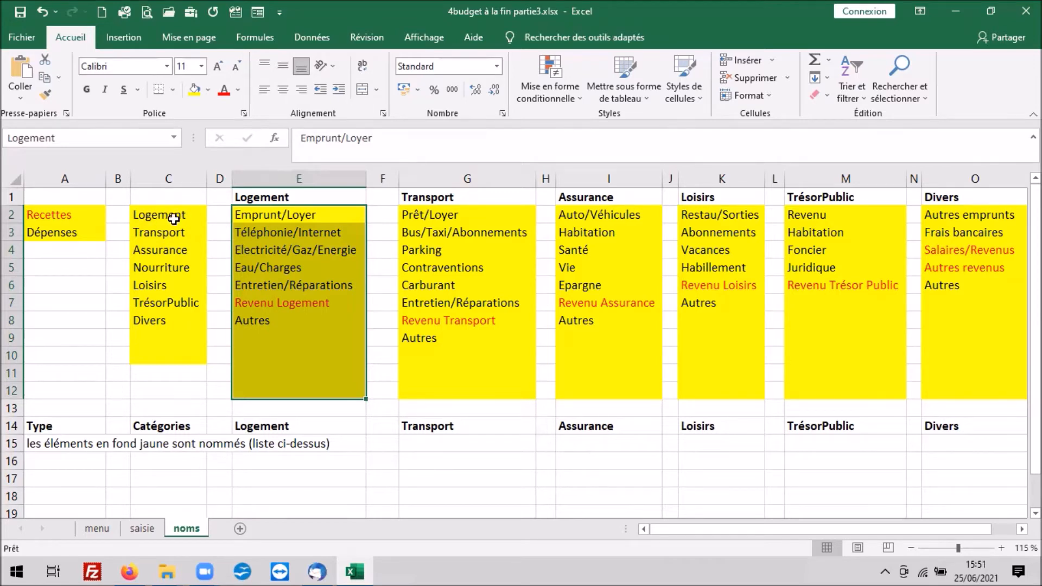
{"action": "left_click", "coordinate": [437, 211]}
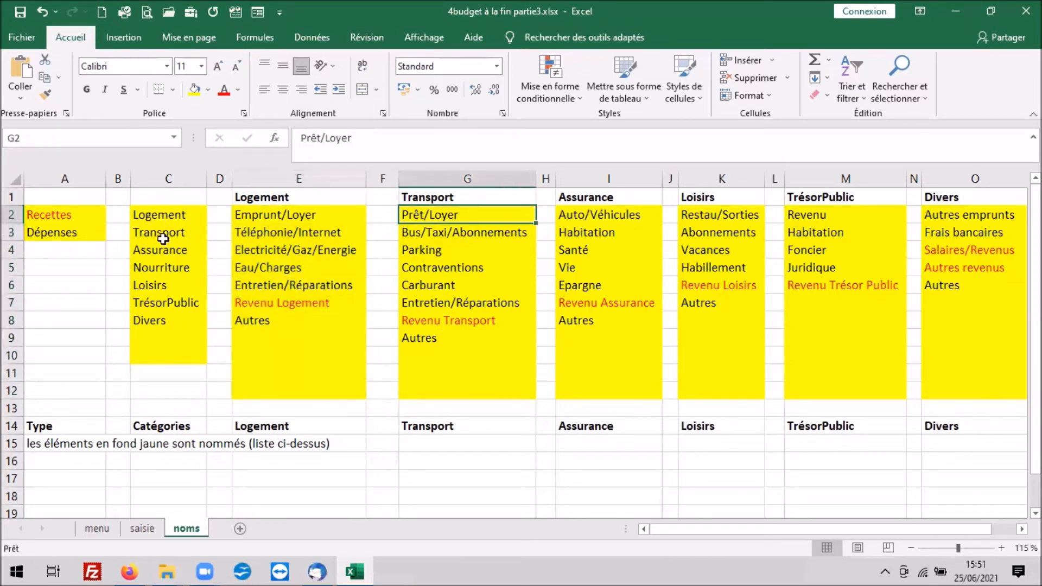
{"action": "left_click_drag", "start_coordinate": [478, 214], "coordinate": [451, 386]}
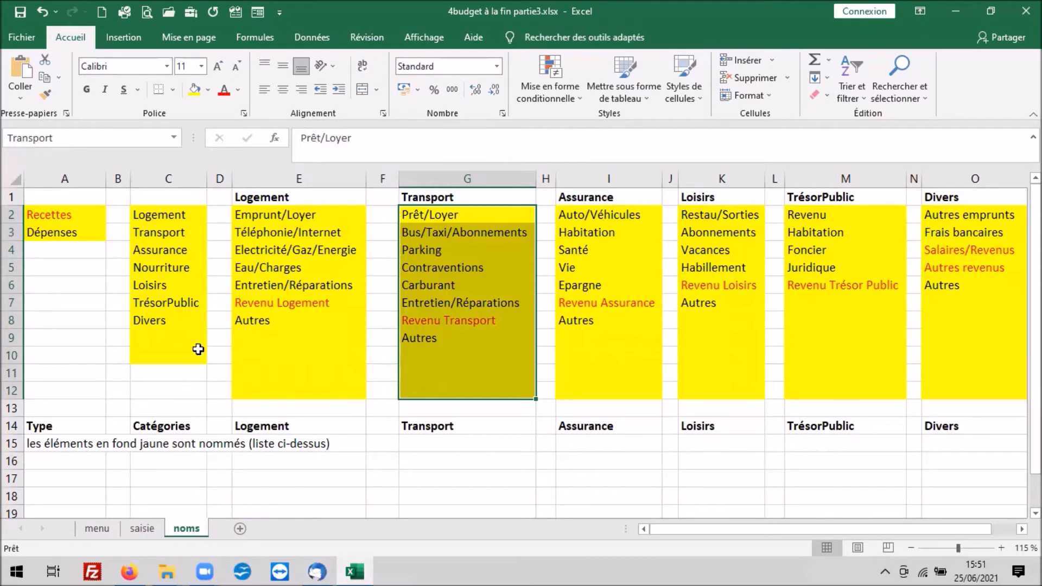
{"action": "left_click", "coordinate": [179, 303]}
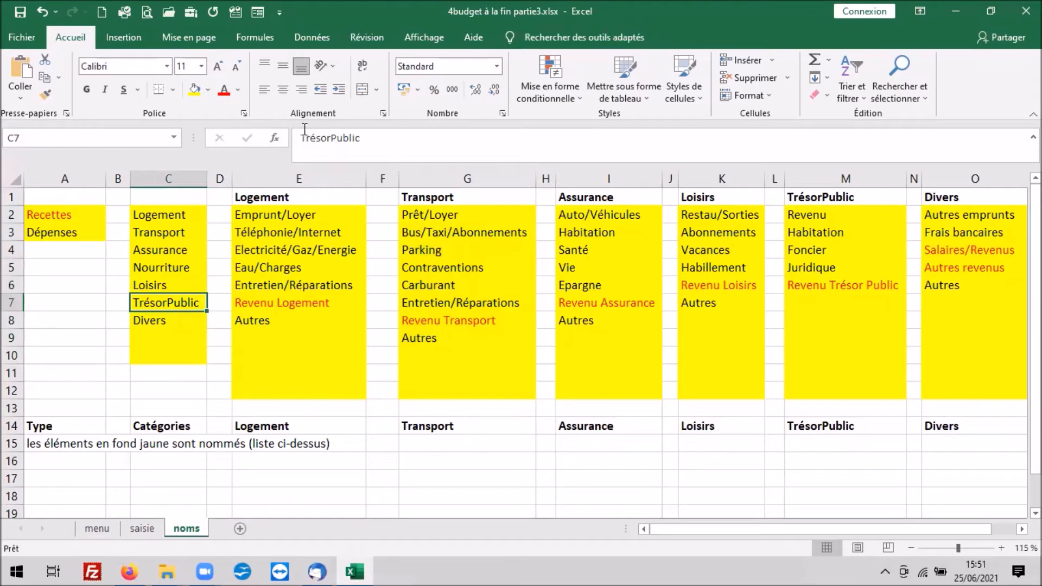
{"action": "left_click", "coordinate": [173, 142]}
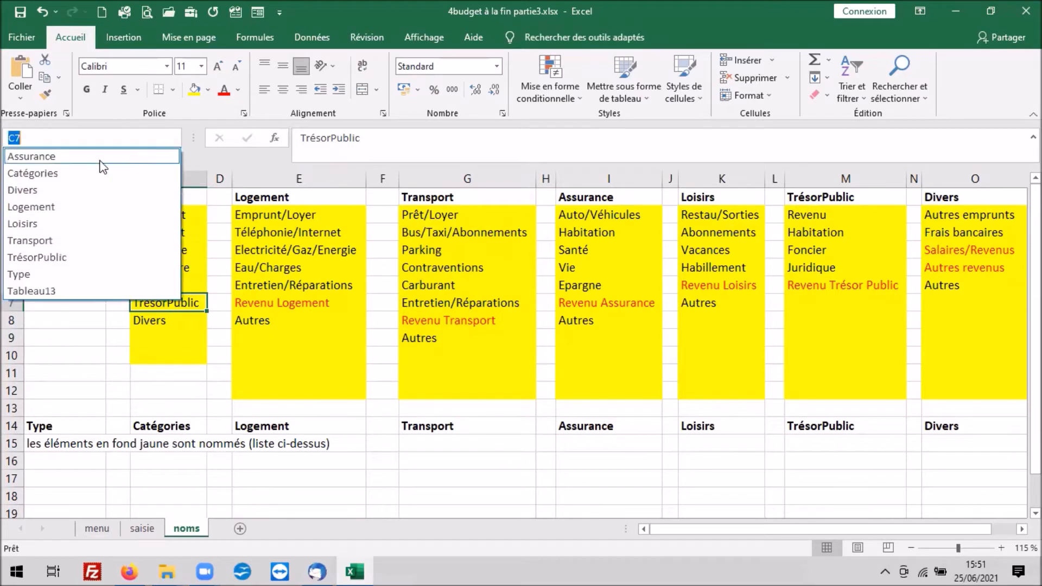
{"action": "left_click", "coordinate": [36, 257]}
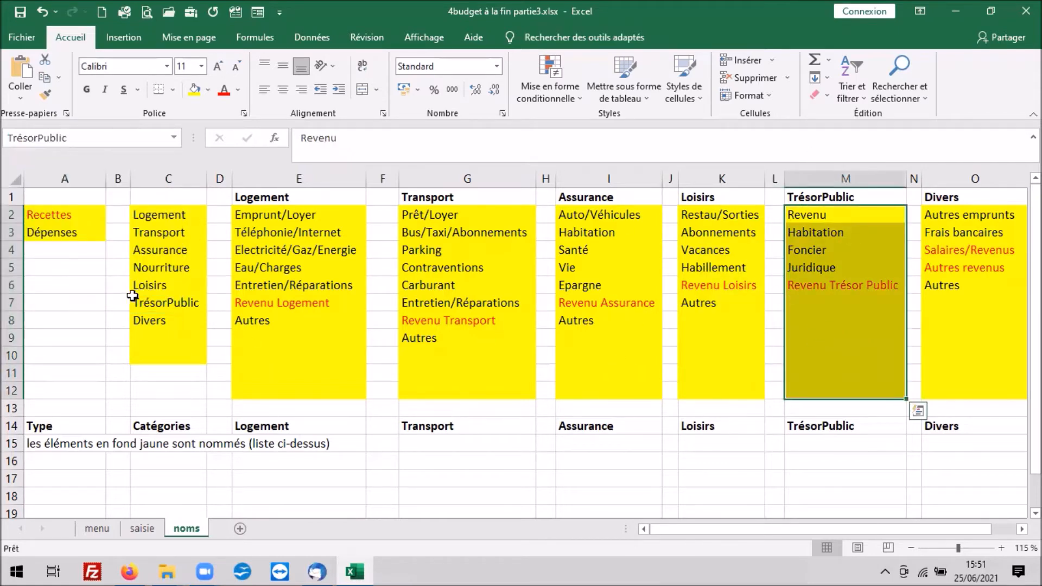
On the saisie sheet, add a list data validation to cell C3 with the named range Type as its source.
{"action": "left_click", "coordinate": [147, 527]}
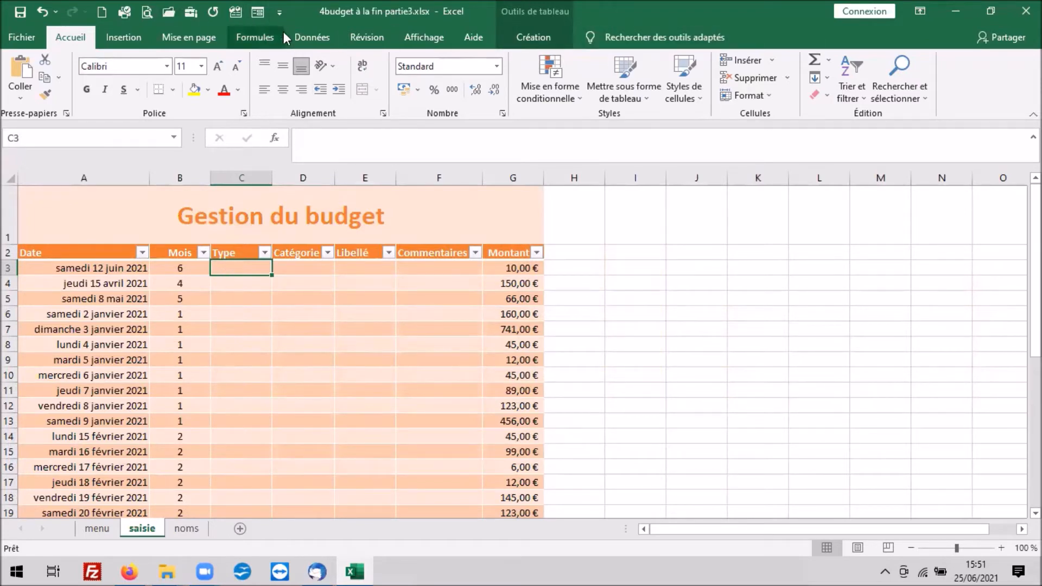
{"action": "left_click", "coordinate": [300, 37]}
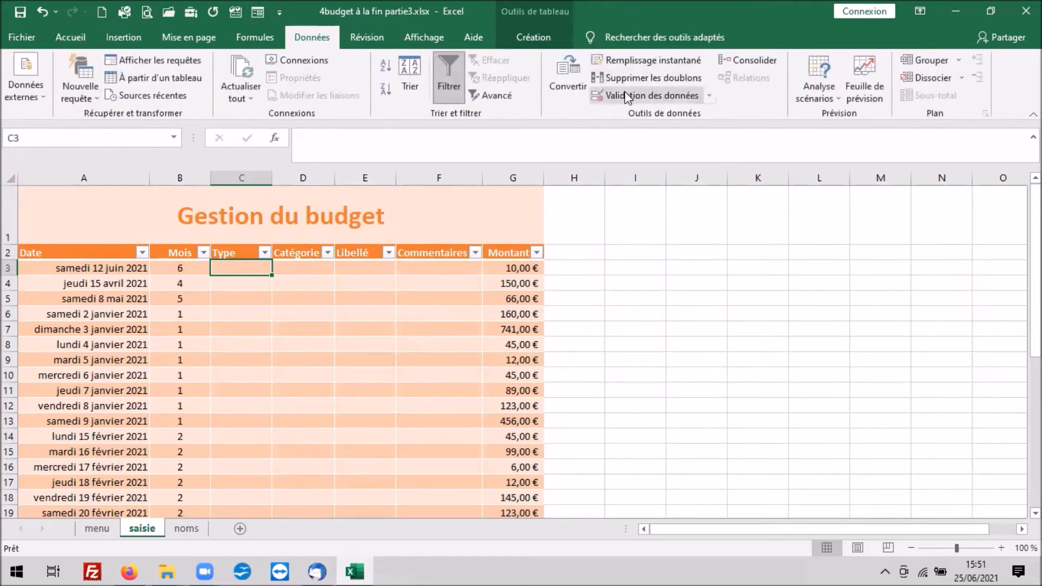
{"action": "left_click", "coordinate": [627, 97]}
{"action": "left_click", "coordinate": [631, 187]}
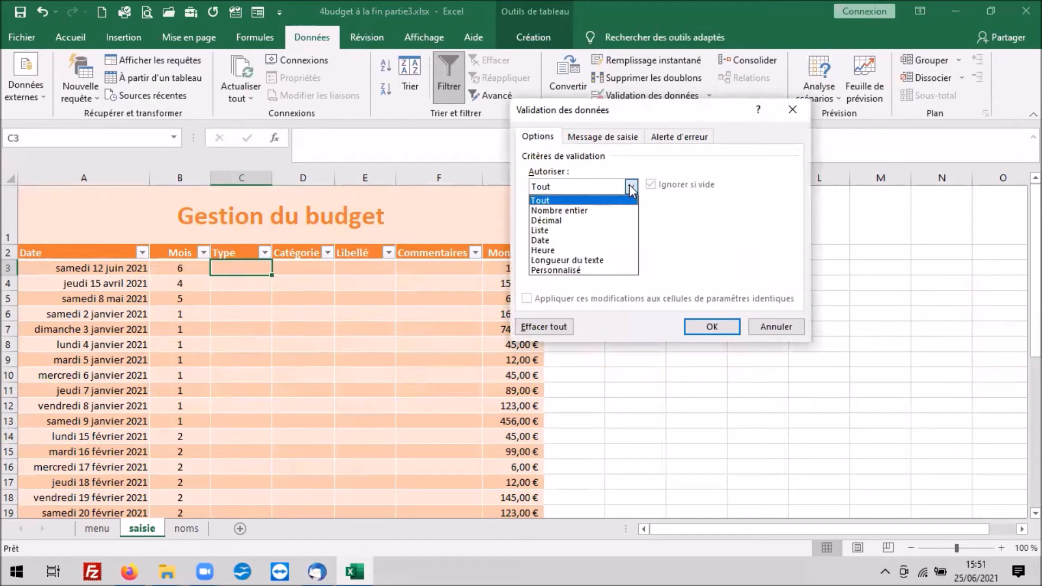
{"action": "left_click", "coordinate": [559, 230]}
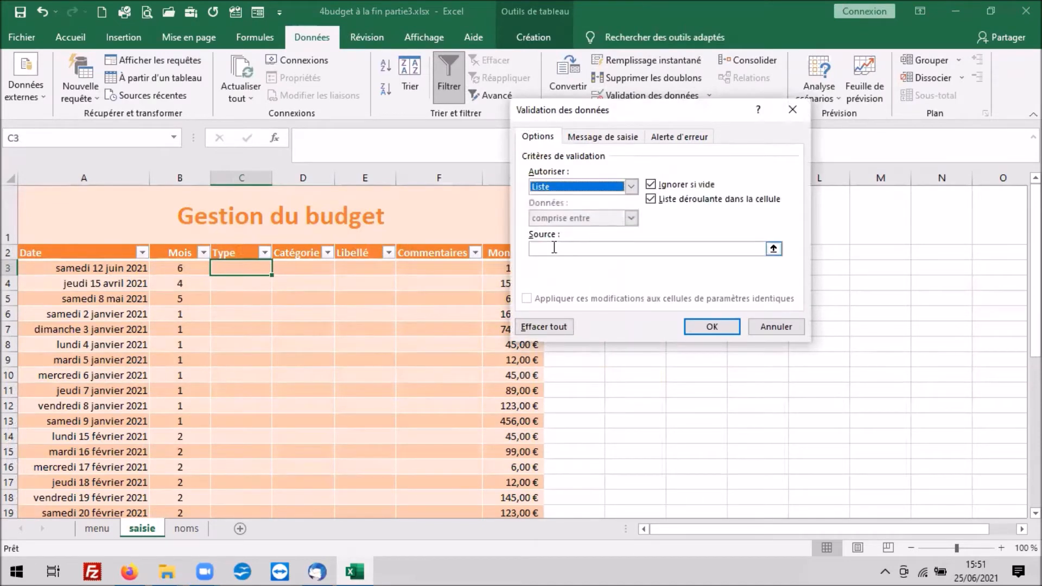
{"action": "left_click", "coordinate": [553, 248]}
{"action": "type", "text": "="}
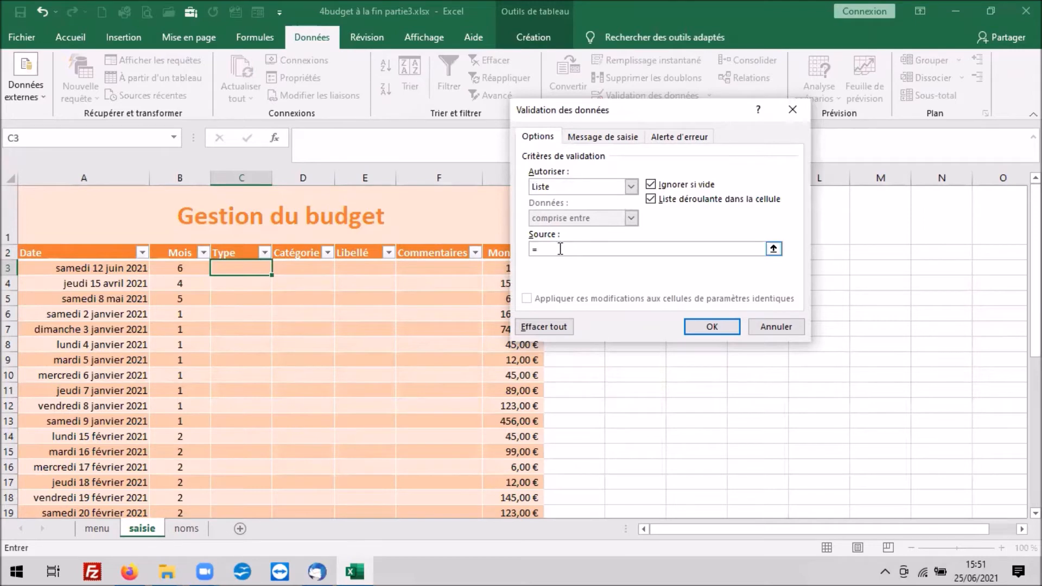
{"action": "key", "text": "F3"}
{"action": "left_click", "coordinate": [579, 265]}
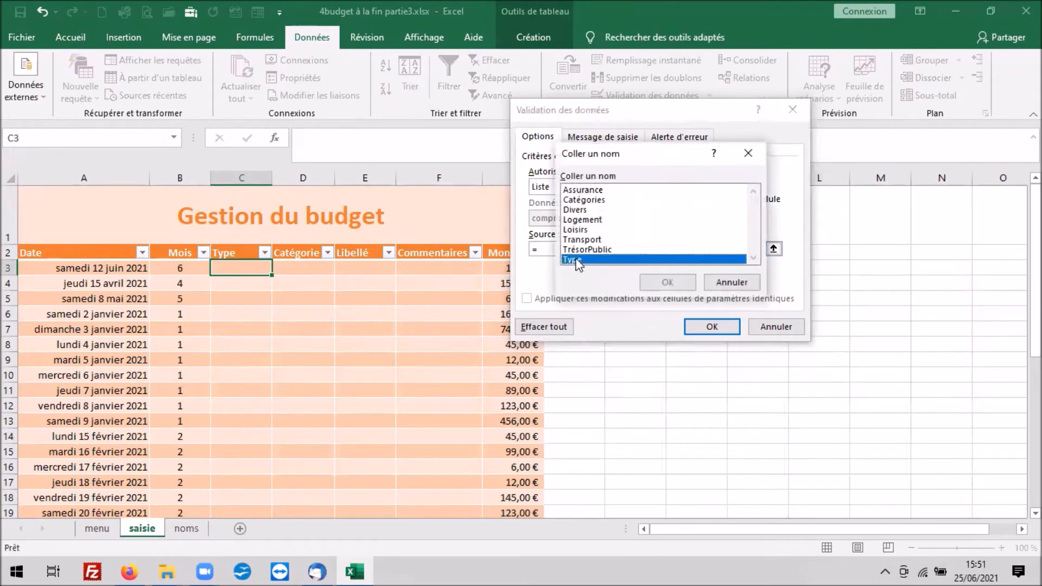
{"action": "key", "text": "Return"}
{"action": "left_click", "coordinate": [712, 326]}
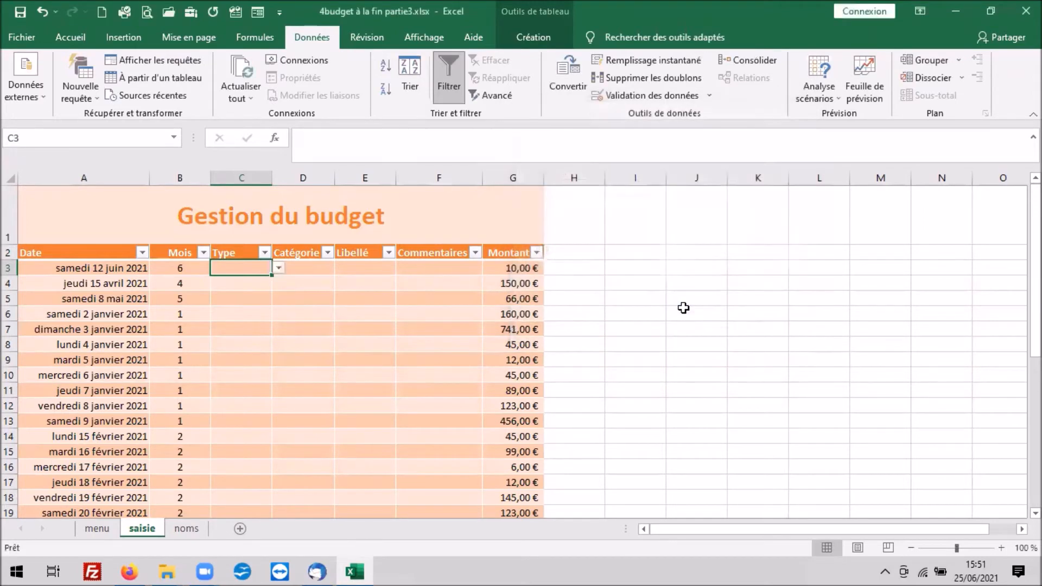
Check the choices offered in C3, copy its validation down the Type column to row 39, and check the list in C5.
{"action": "left_click", "coordinate": [278, 268]}
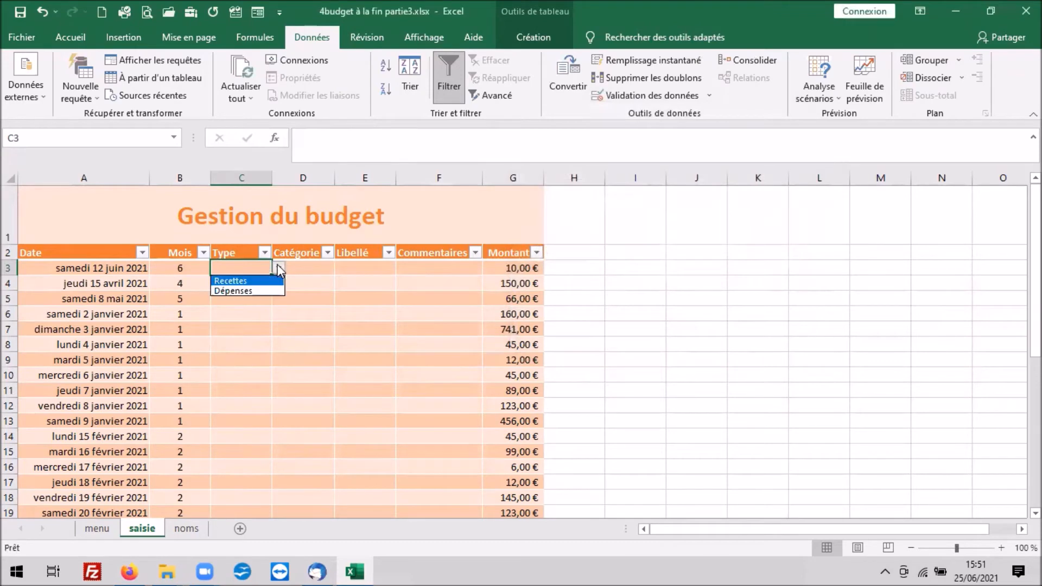
{"action": "left_click", "coordinate": [236, 269]}
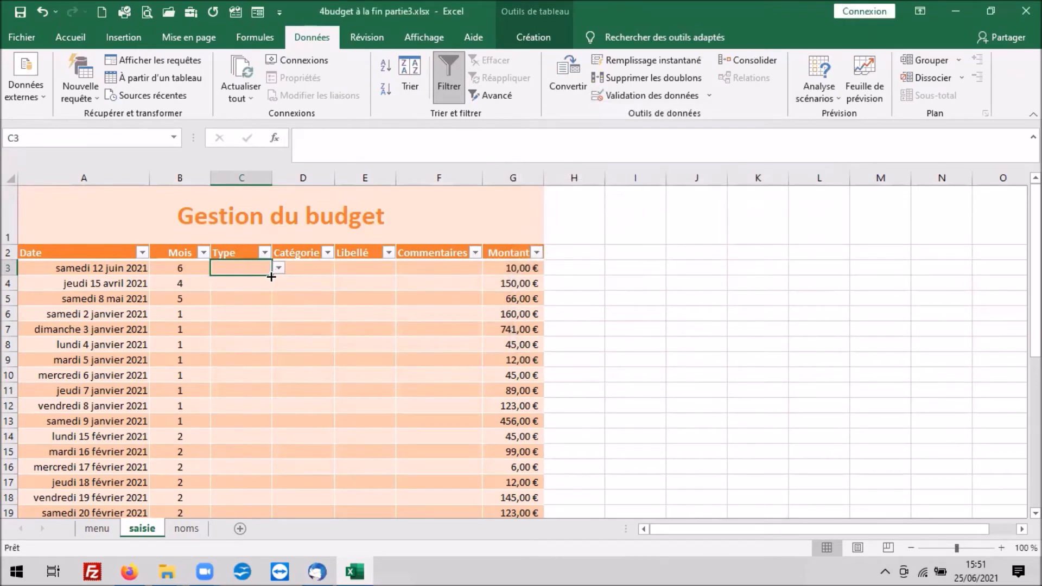
{"action": "mouse_move", "coordinate": [271, 276]}
{"action": "left_mouse_down"}
{"action": "mouse_move", "coordinate": [270, 516]}
{"action": "mouse_move", "coordinate": [260, 518]}
{"action": "mouse_move", "coordinate": [256, 485]}
{"action": "left_mouse_up"}
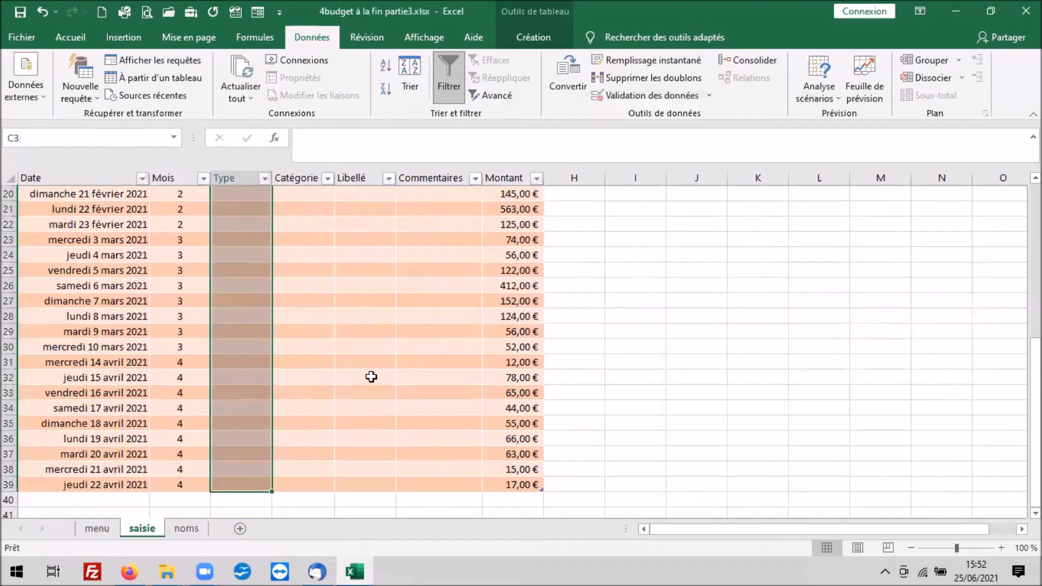
{"action": "scroll", "coordinate": [369, 372], "scroll_direction": "up", "scroll_amount": 6}
{"action": "left_click", "coordinate": [251, 234]}
{"action": "left_click", "coordinate": [278, 240]}
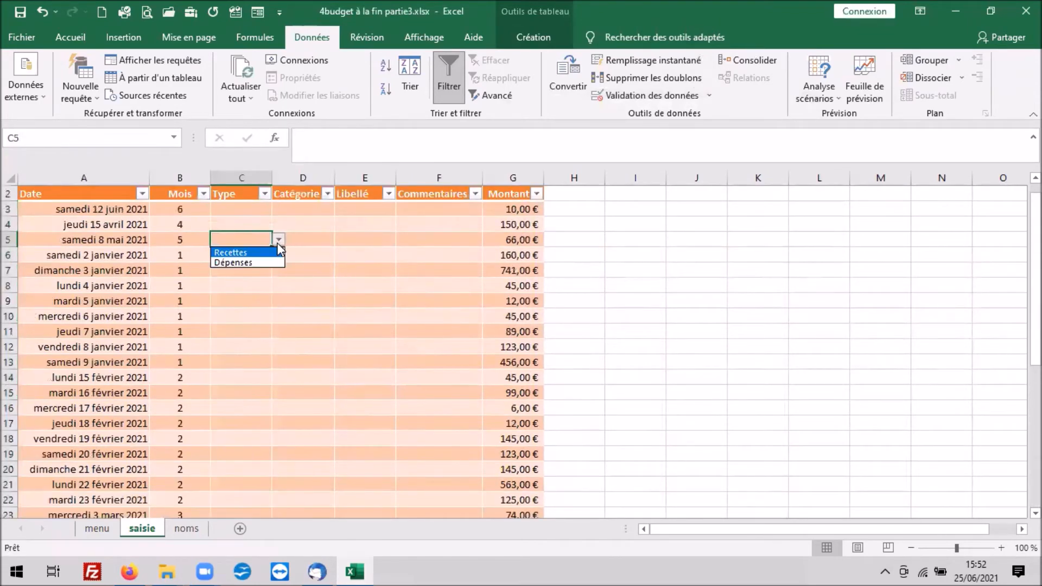
{"action": "left_click", "coordinate": [255, 210]}
{"action": "left_click", "coordinate": [252, 206]}
Add a list data validation to cell D3 with the named range Catégories as its source.
{"action": "left_click", "coordinate": [300, 212]}
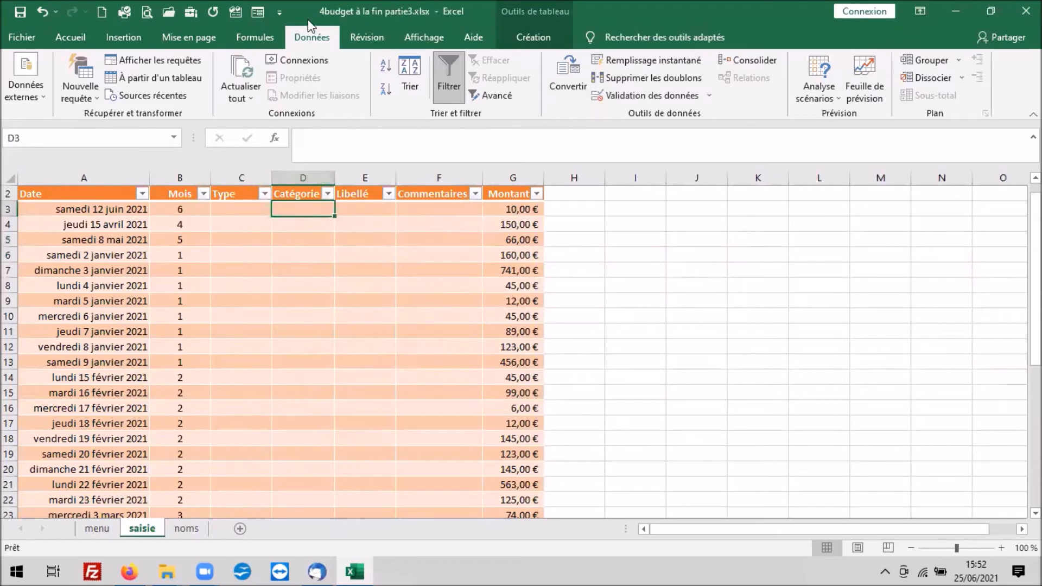
{"action": "left_click", "coordinate": [633, 95]}
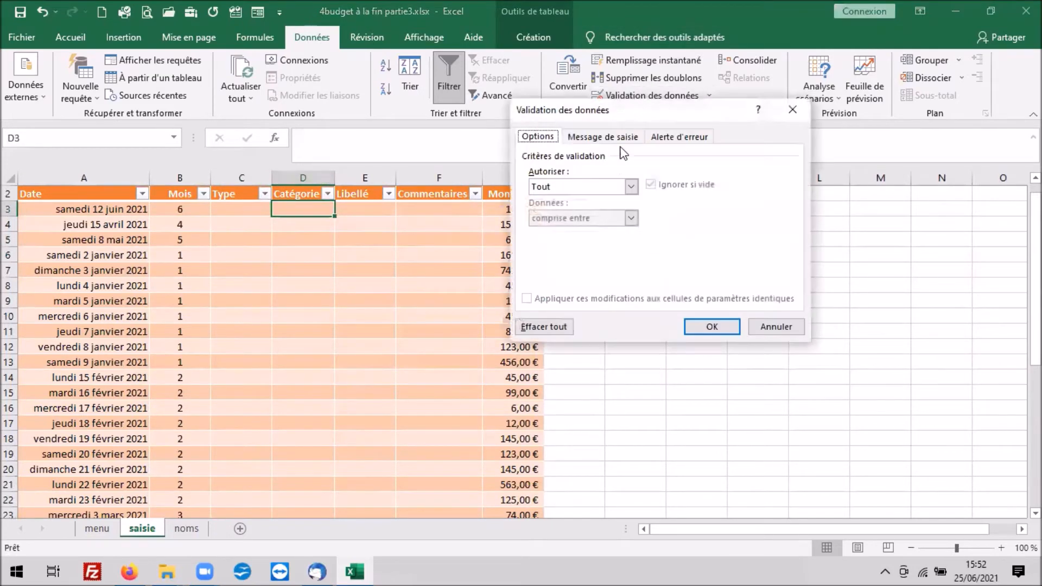
{"action": "left_click", "coordinate": [630, 186]}
{"action": "left_click", "coordinate": [576, 233]}
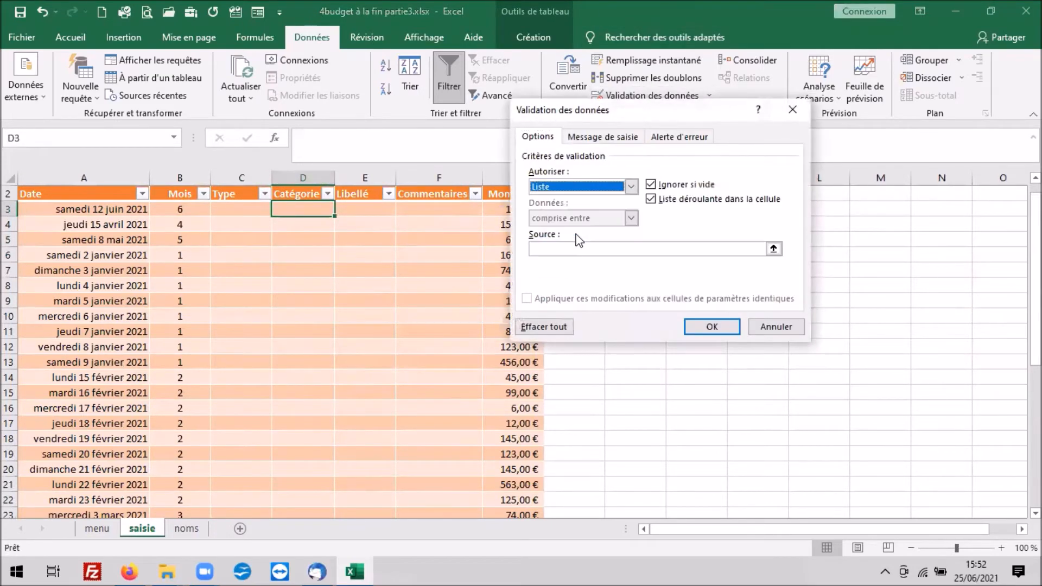
{"action": "left_click", "coordinate": [570, 248]}
{"action": "type", "text": "="}
{"action": "key", "text": "F3"}
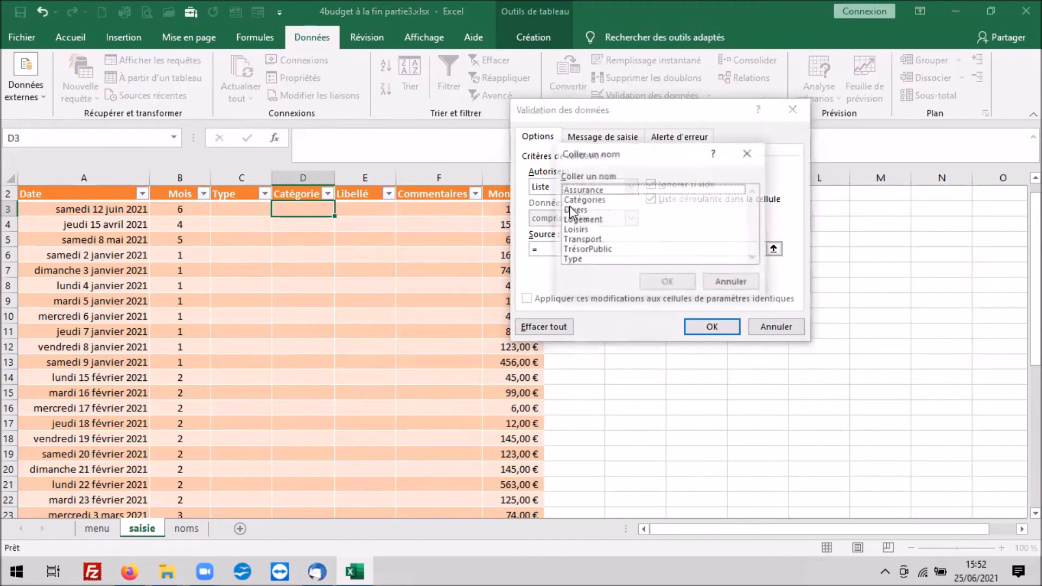
{"action": "double_click", "coordinate": [584, 200]}
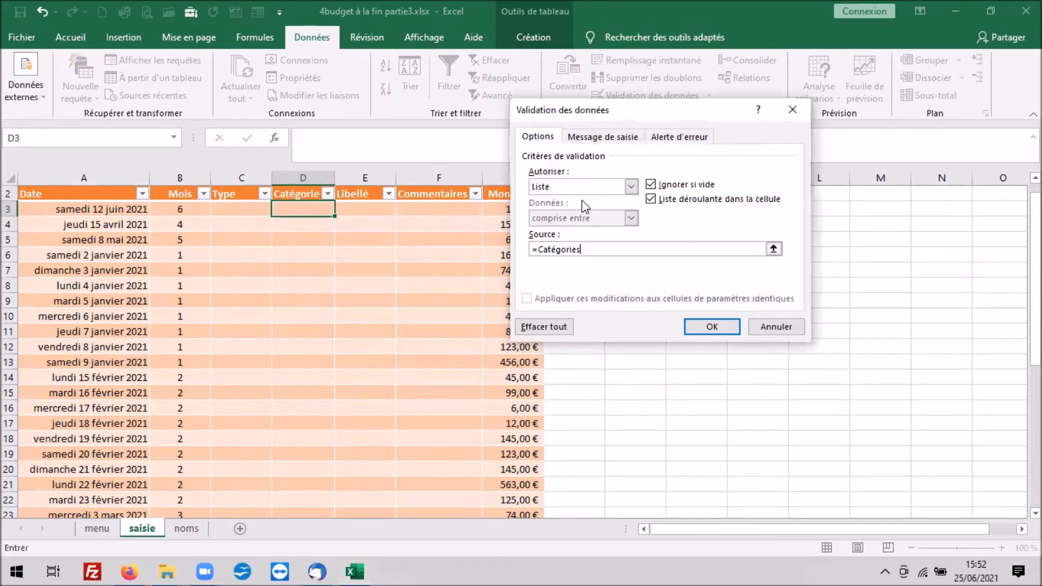
{"action": "left_click", "coordinate": [718, 327]}
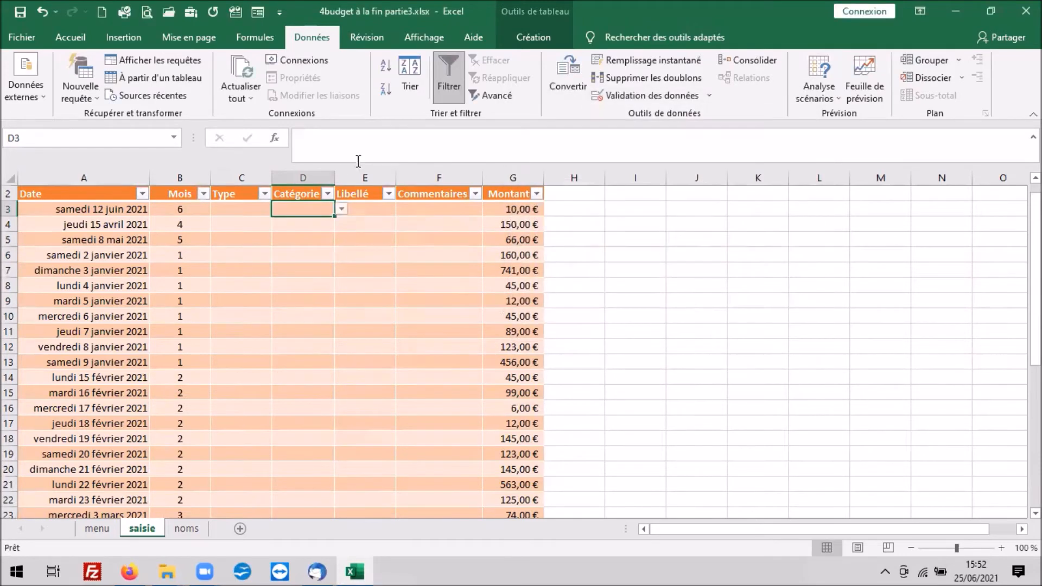
Check the choices offered in D3 and copy its validation down the Catégorie column.
{"action": "left_click", "coordinate": [342, 209]}
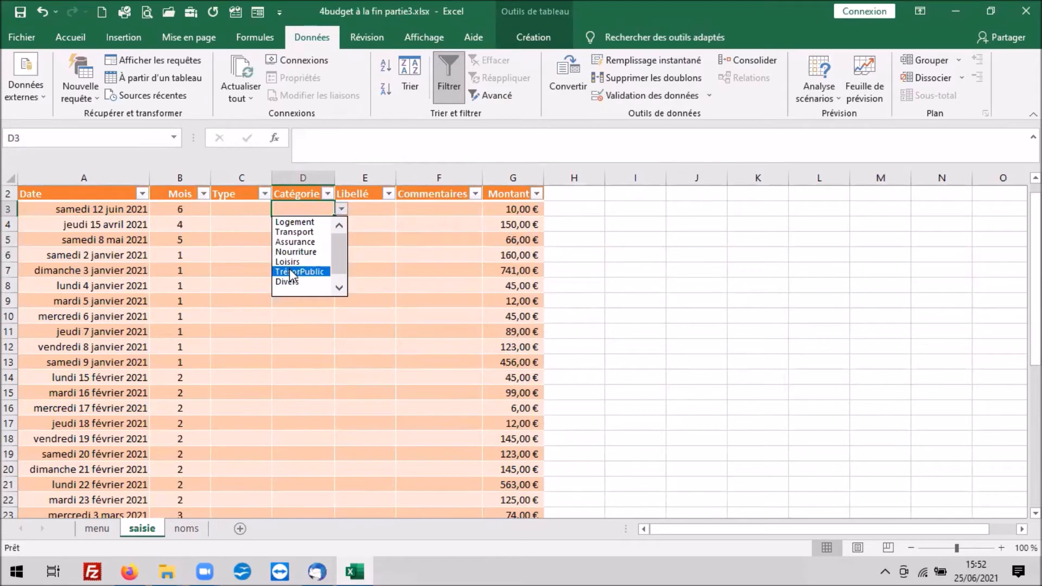
{"action": "left_click", "coordinate": [374, 228]}
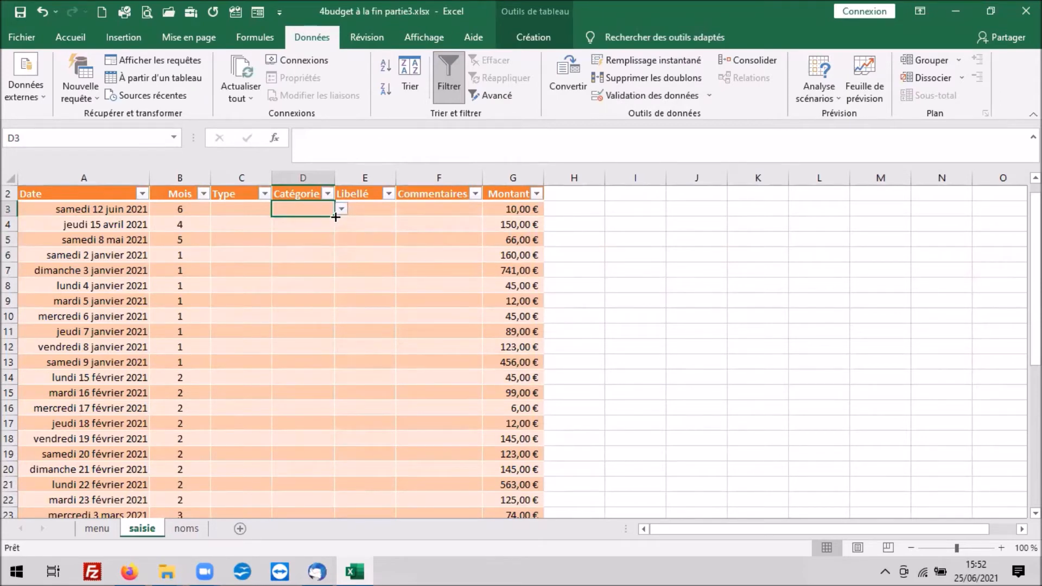
{"action": "left_click_drag", "start_coordinate": [335, 217], "coordinate": [315, 490]}
{"action": "scroll", "coordinate": [420, 364], "scroll_direction": "up", "scroll_amount": 6}
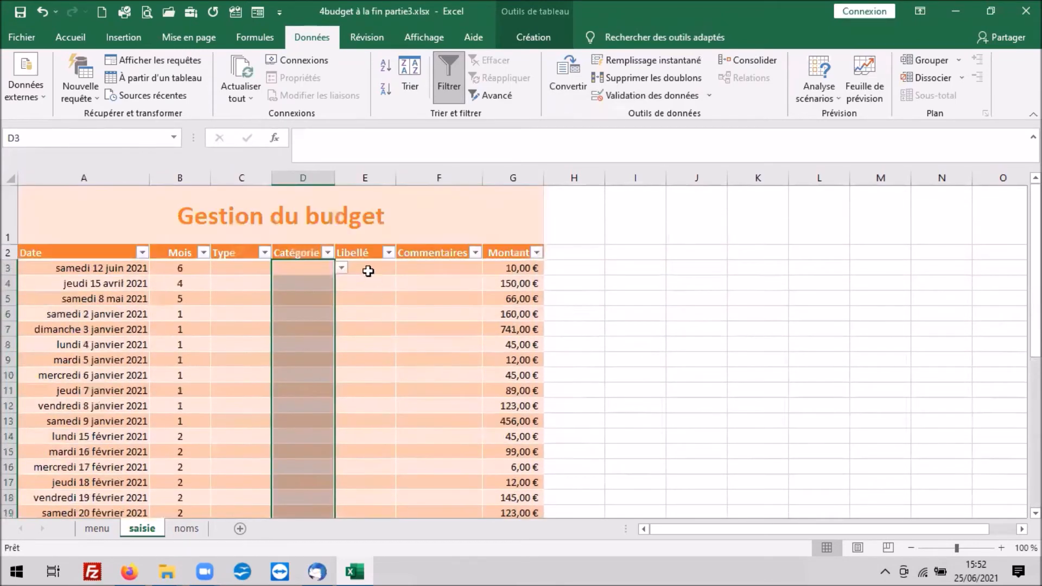
Choose Transport from the category list in cell D3.
{"action": "left_click", "coordinate": [366, 269]}
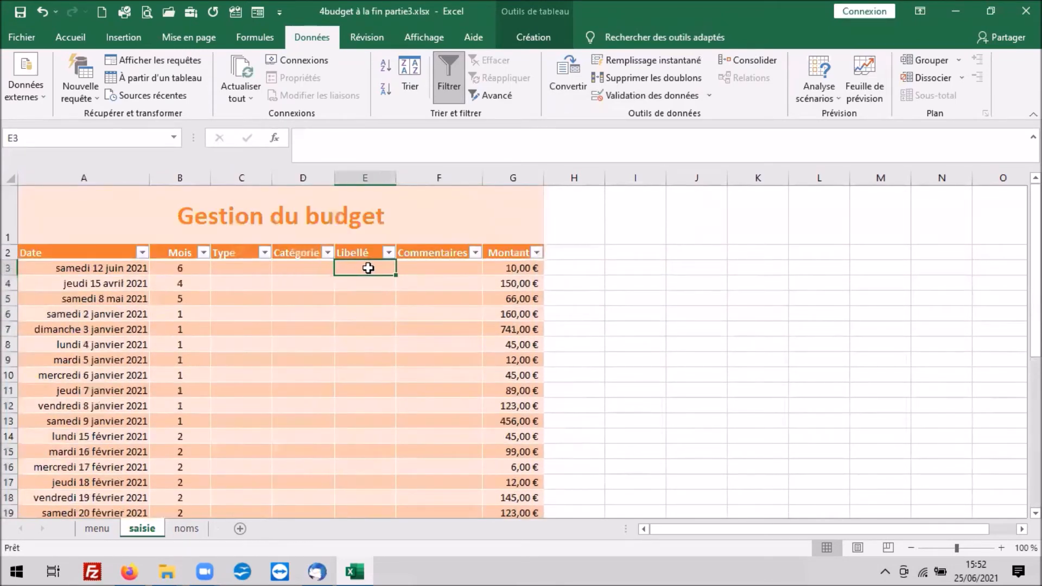
{"action": "left_click", "coordinate": [294, 265]}
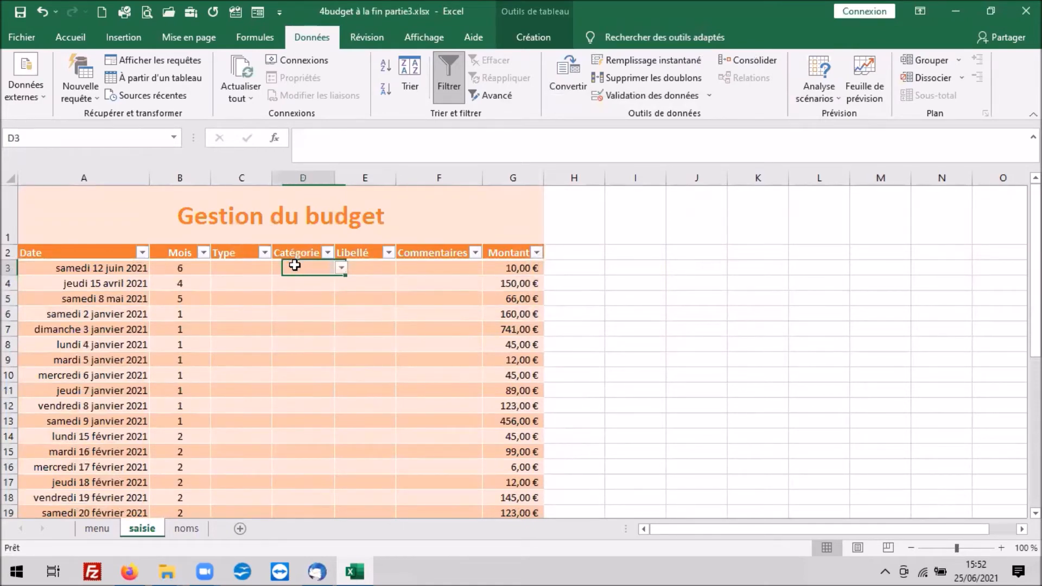
{"action": "left_click", "coordinate": [340, 267]}
{"action": "left_click", "coordinate": [321, 281]}
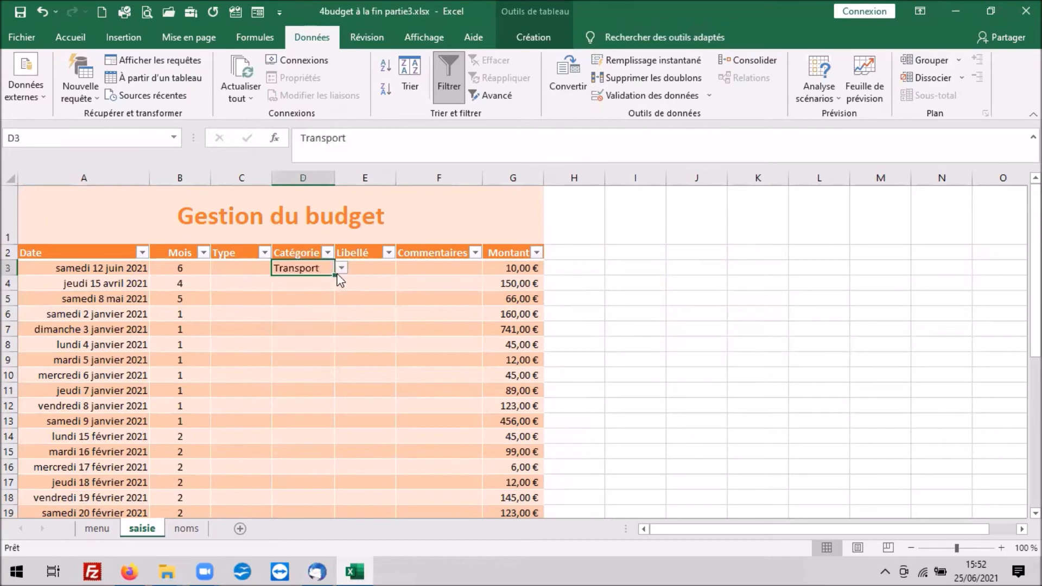
Add a list data validation to cell E3 with the source =indirect(D3), using a relative reference to the category cell.
{"action": "left_click", "coordinate": [382, 271]}
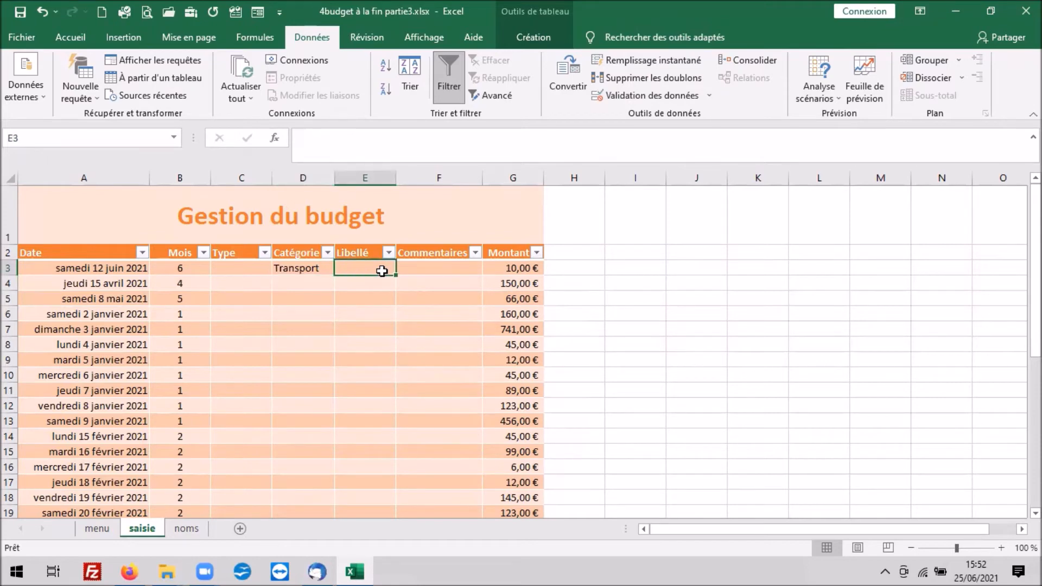
{"action": "left_click", "coordinate": [661, 98]}
{"action": "left_click", "coordinate": [631, 188]}
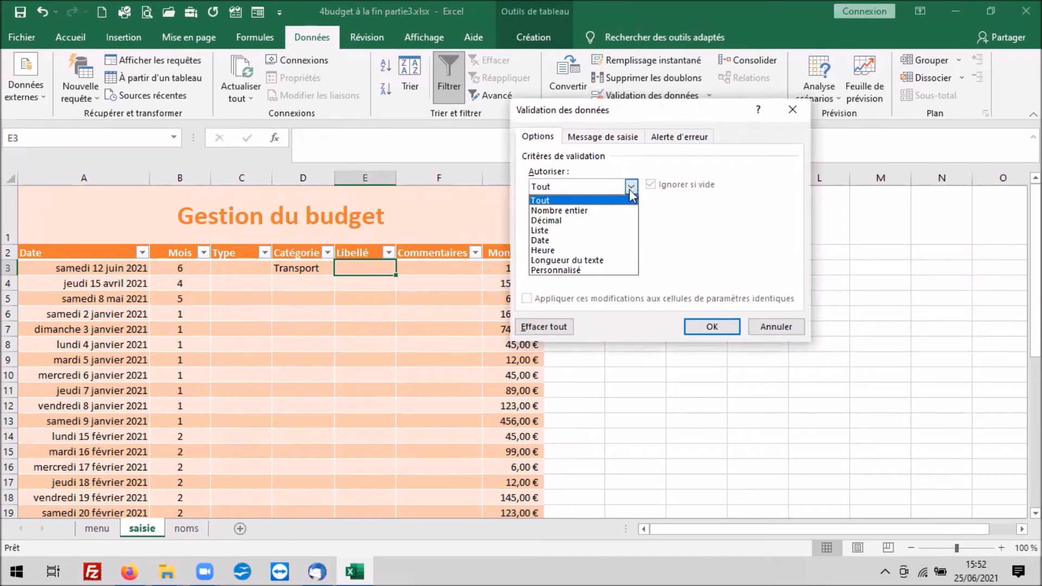
{"action": "left_click", "coordinate": [594, 230]}
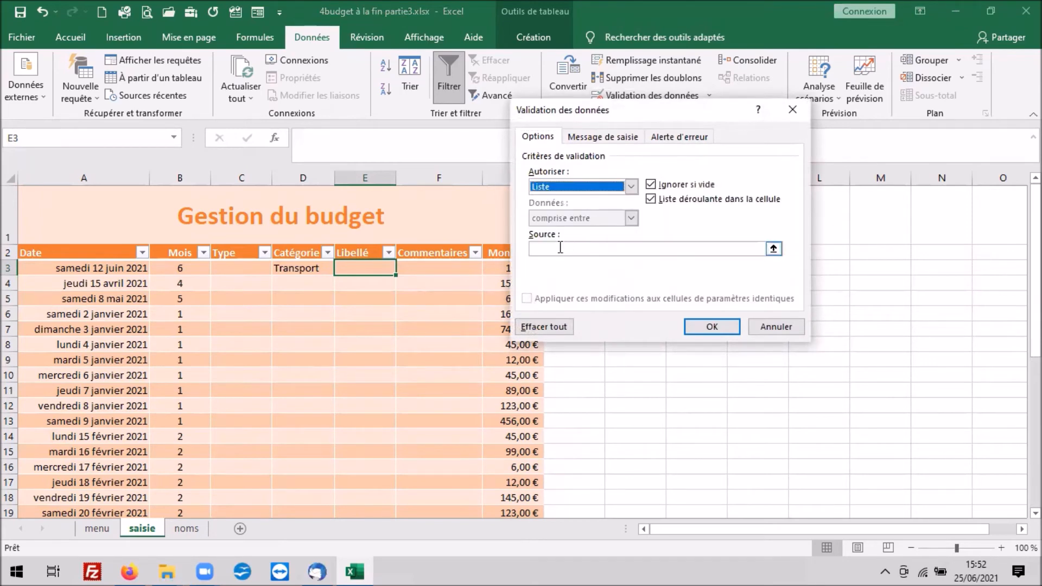
{"action": "left_click", "coordinate": [559, 249]}
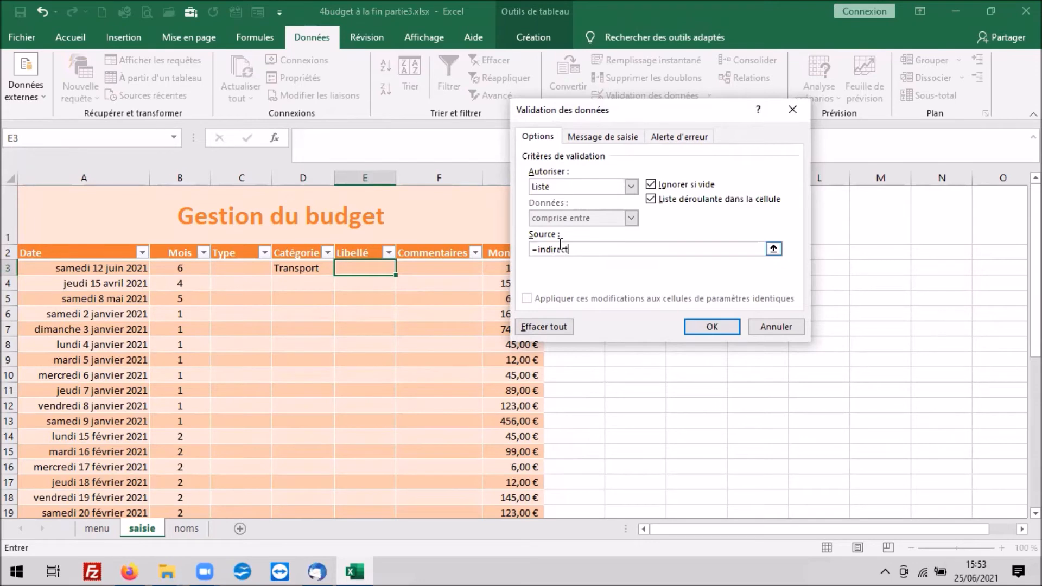
{"action": "left_click", "coordinate": [304, 268]}
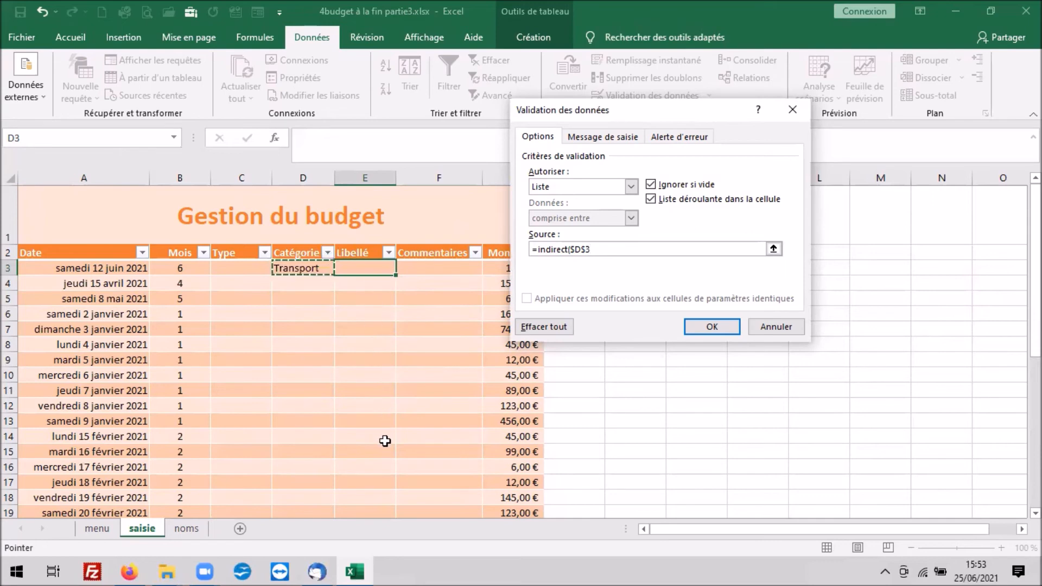
{"action": "left_click", "coordinate": [574, 250]}
{"action": "key", "text": "BackSpace"}
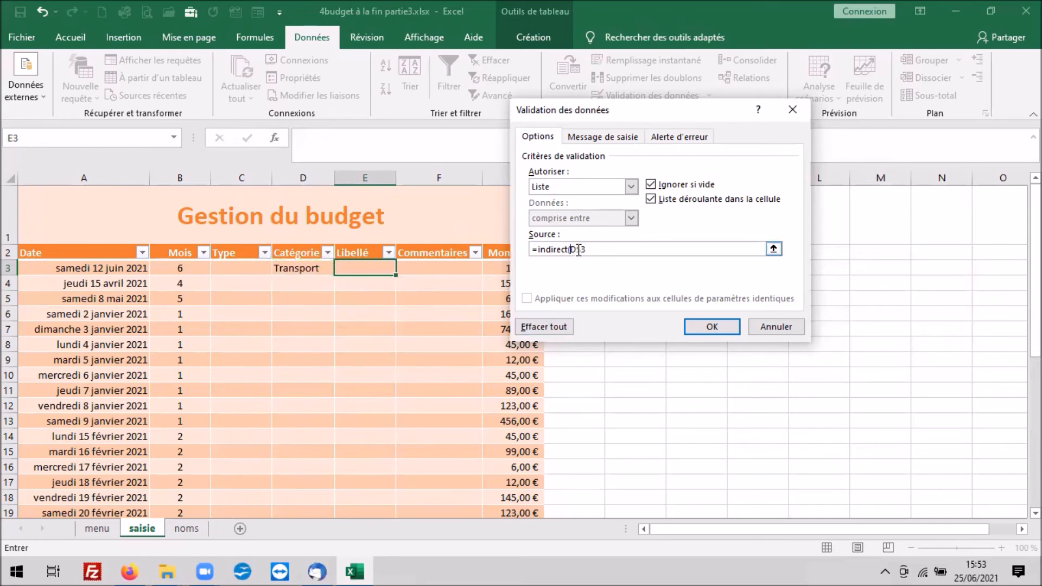
{"action": "left_click", "coordinate": [586, 249]}
{"action": "left_click", "coordinate": [715, 327]}
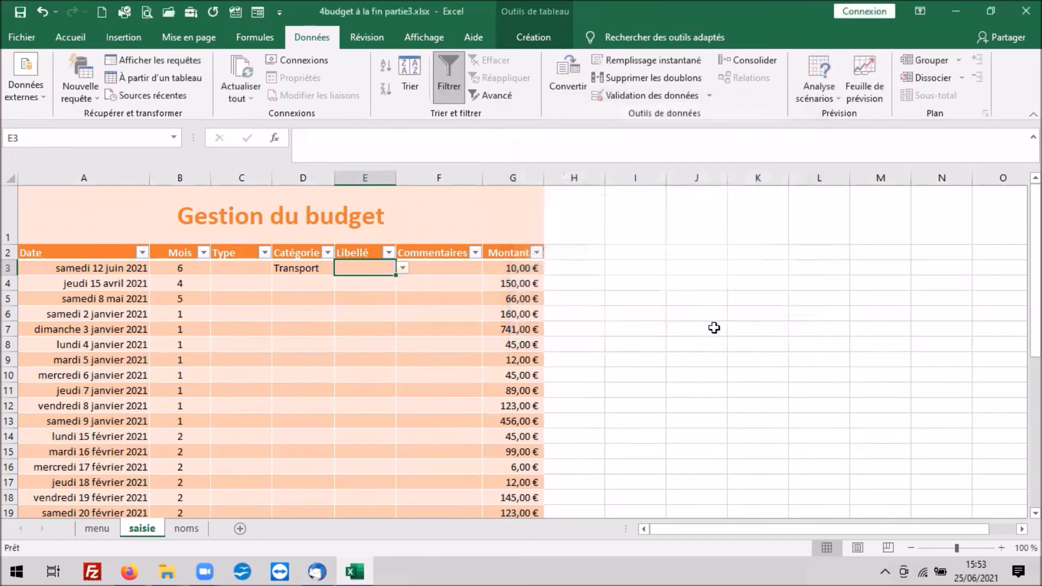
Copy E3's validation down the Libellé column and choose Parking from the list in E3.
{"action": "left_click_drag", "start_coordinate": [395, 277], "coordinate": [369, 488]}
{"action": "scroll", "coordinate": [389, 333], "scroll_direction": "up", "scroll_amount": 7}
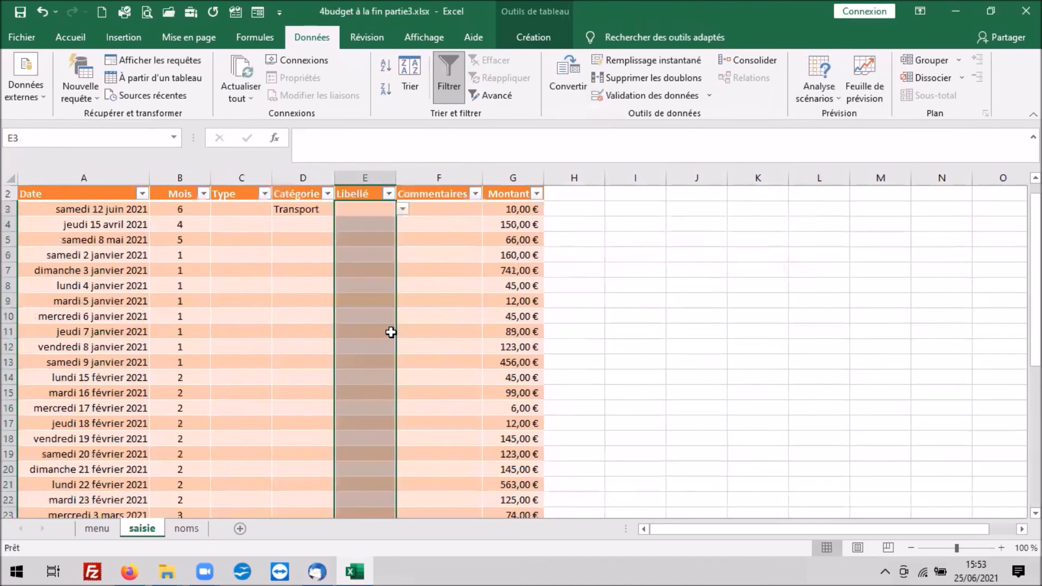
{"action": "left_click", "coordinate": [300, 268]}
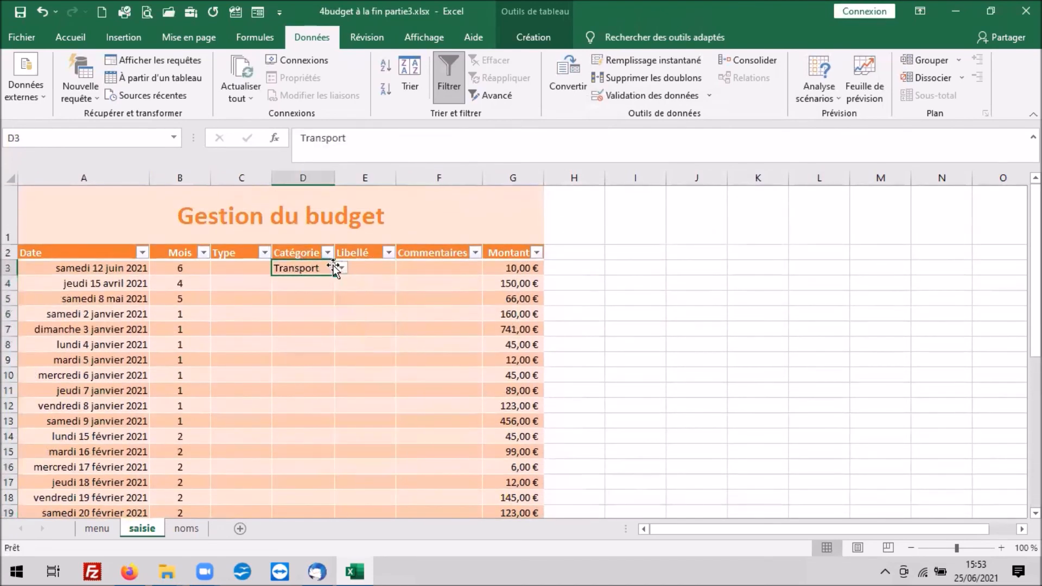
{"action": "left_click", "coordinate": [361, 267]}
{"action": "left_click", "coordinate": [401, 269]}
{"action": "scroll", "coordinate": [398, 311], "scroll_direction": "up", "scroll_amount": 2}
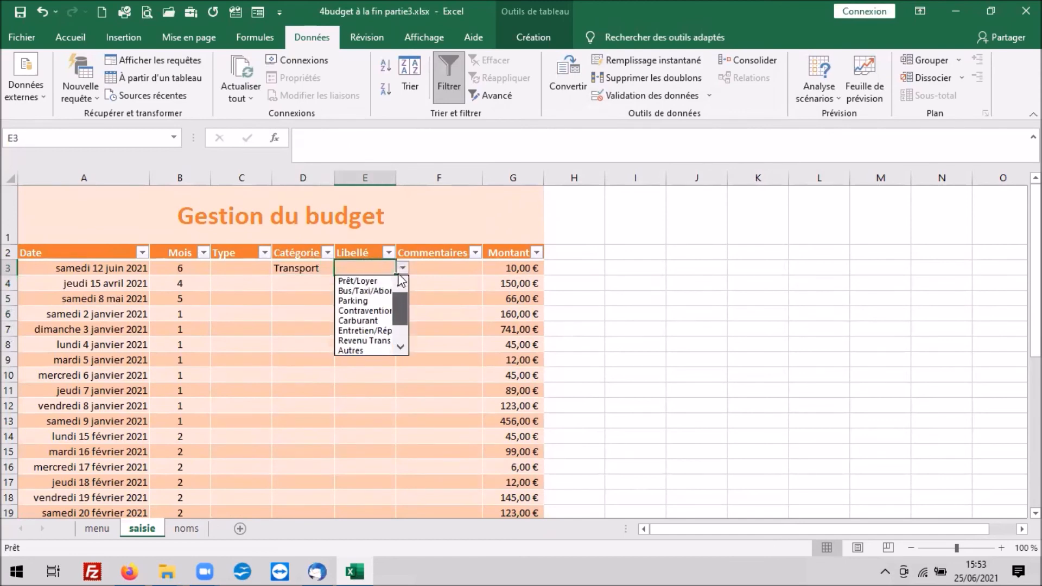
{"action": "left_click", "coordinate": [361, 301]}
Set the category in cell D4 to Assurance from its dropdown list.
{"action": "left_click", "coordinate": [313, 290]}
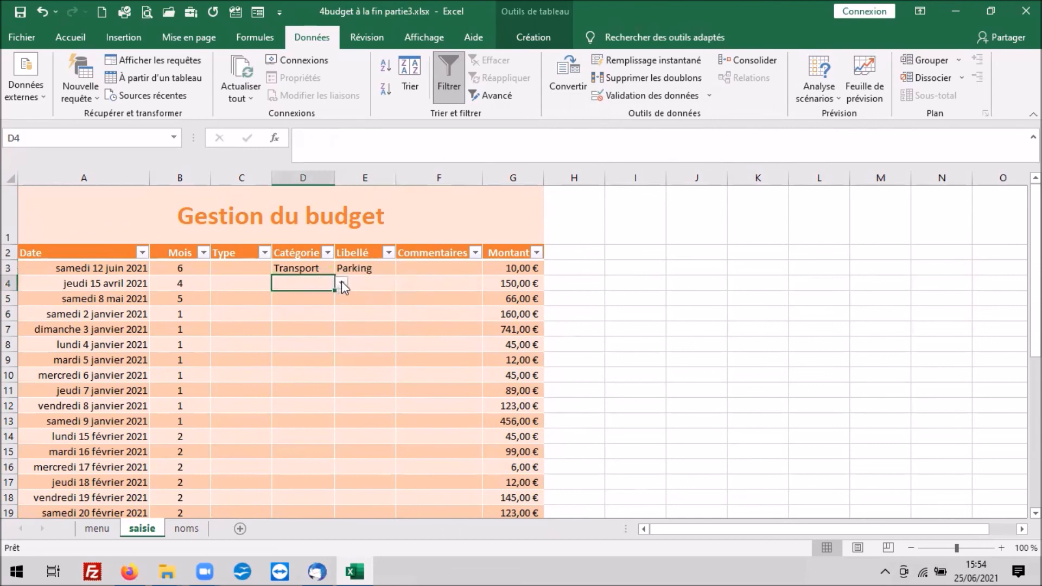
{"action": "left_click", "coordinate": [341, 283]}
{"action": "scroll", "coordinate": [312, 324], "scroll_direction": "up", "scroll_amount": 1}
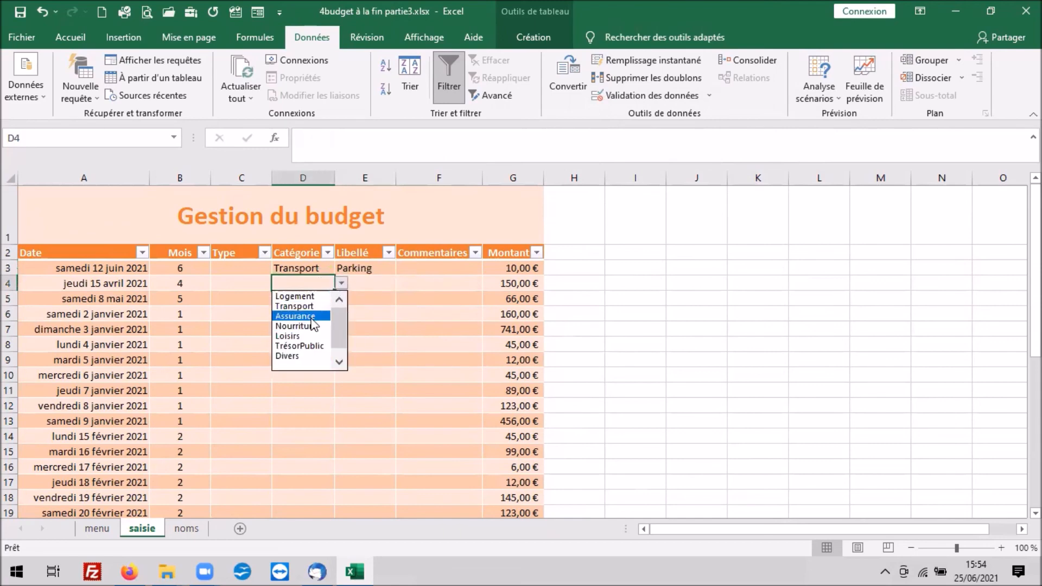
{"action": "left_click", "coordinate": [309, 326]}
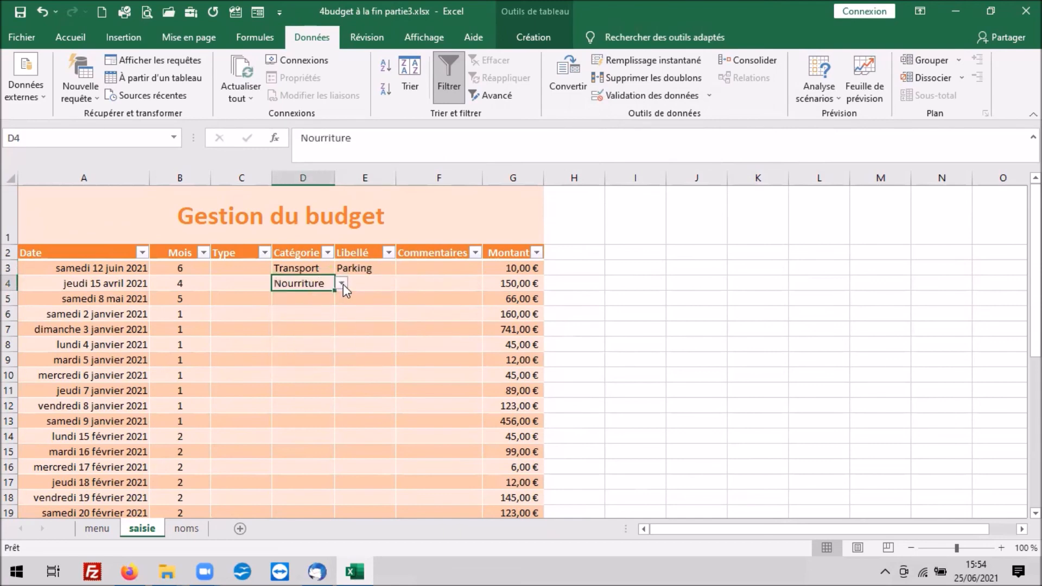
{"action": "left_click", "coordinate": [342, 284]}
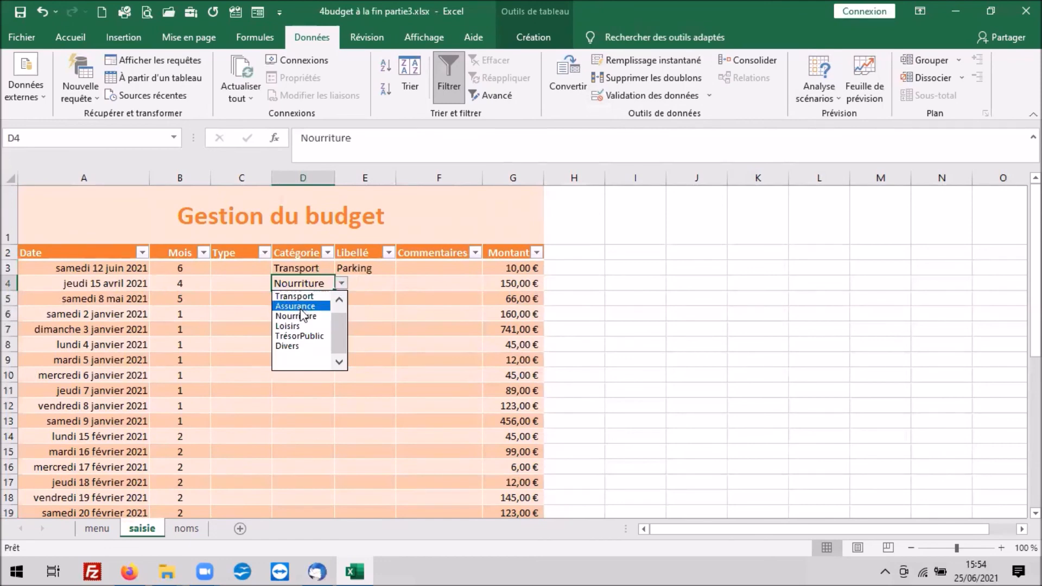
{"action": "left_click", "coordinate": [301, 307]}
Choose Santé from the dependent Libellé list in cell E4.
{"action": "left_click", "coordinate": [346, 285]}
{"action": "left_click", "coordinate": [402, 283]}
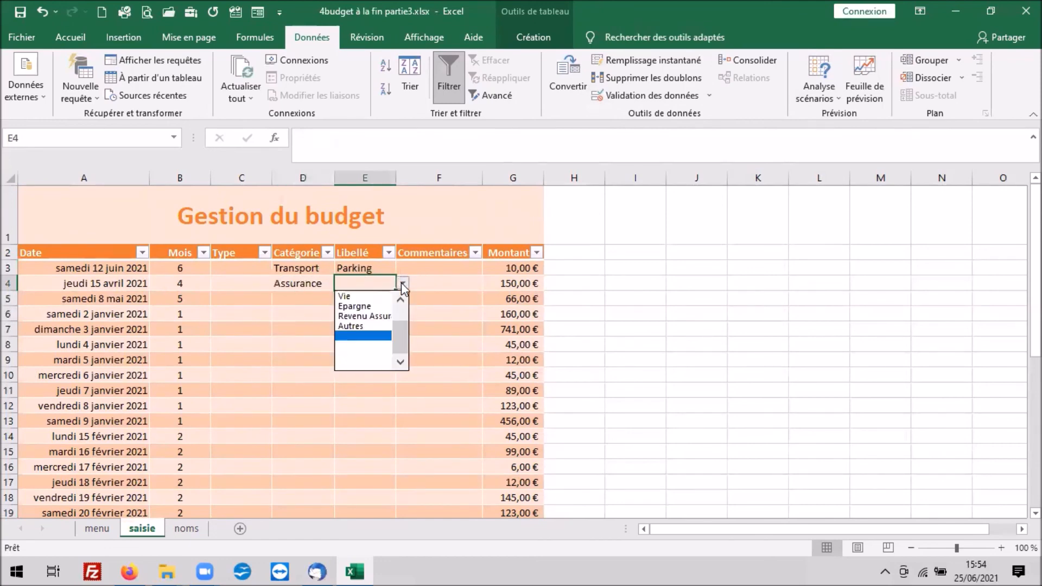
{"action": "left_click_drag", "start_coordinate": [400, 324], "coordinate": [396, 305]}
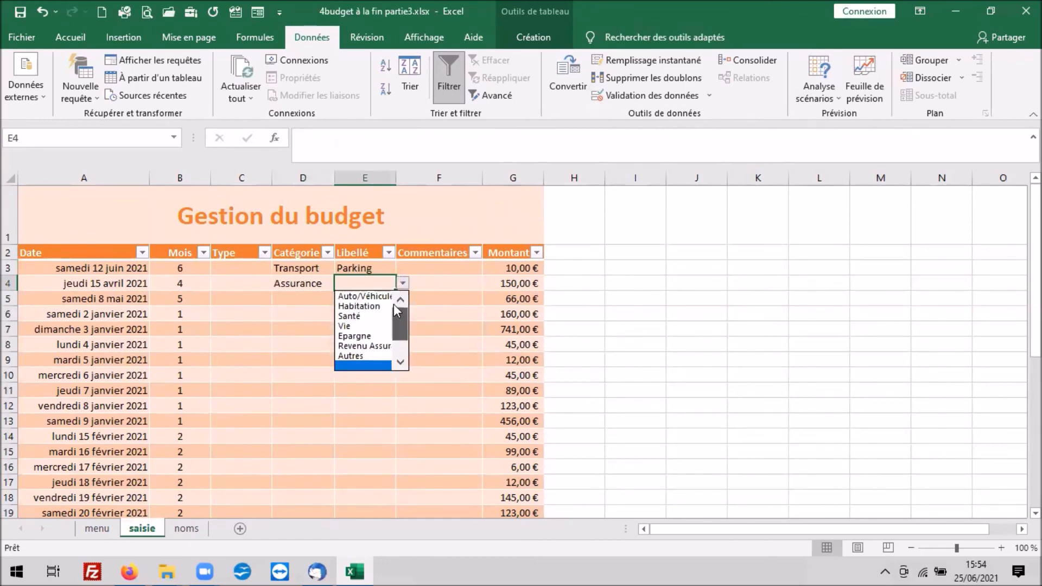
{"action": "left_click", "coordinate": [347, 316]}
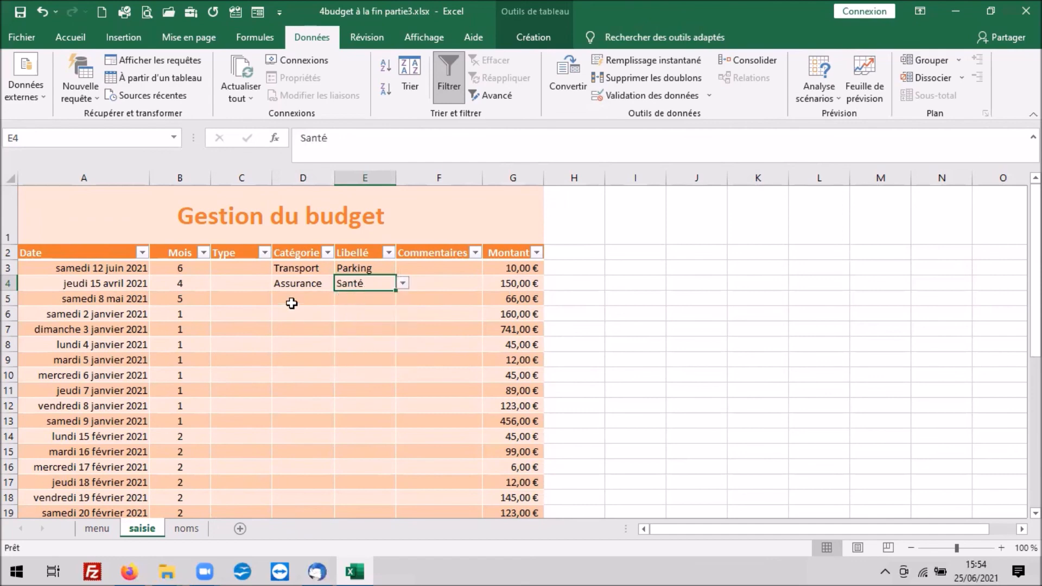